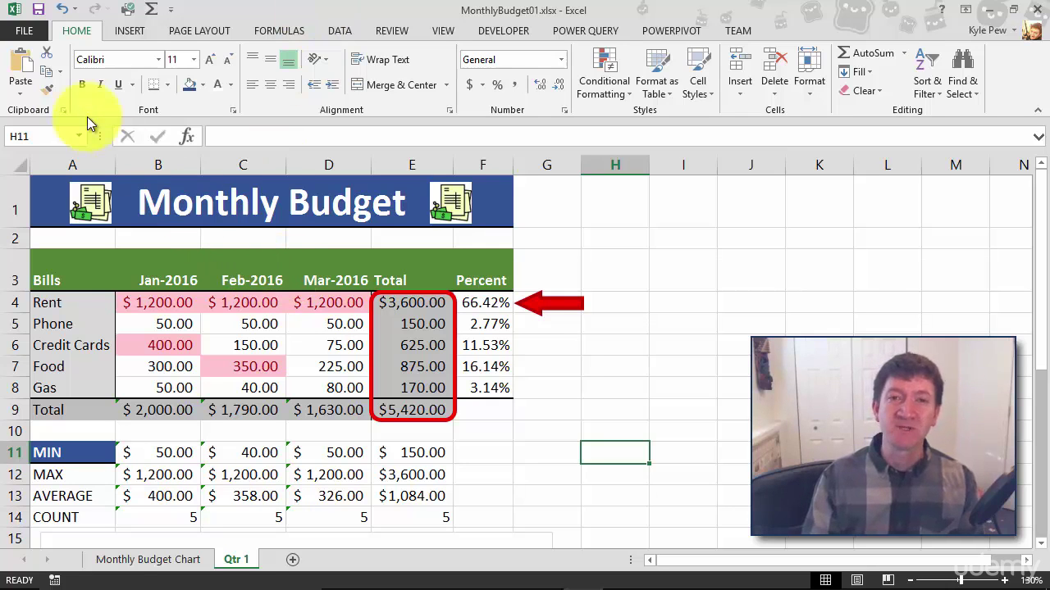
Open the FILE backstage Info page for the MonthlyBudget01 workbook
left_click(31, 33)
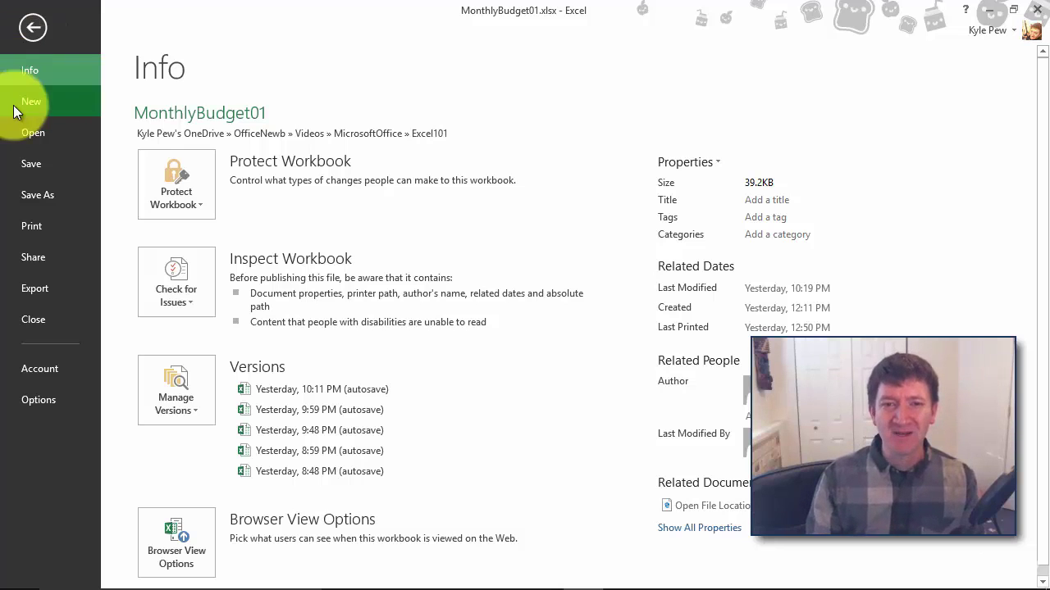
Switch the backstage view to the Print page for the Monthly Budget sheet's settings and preview
left_click(29, 227)
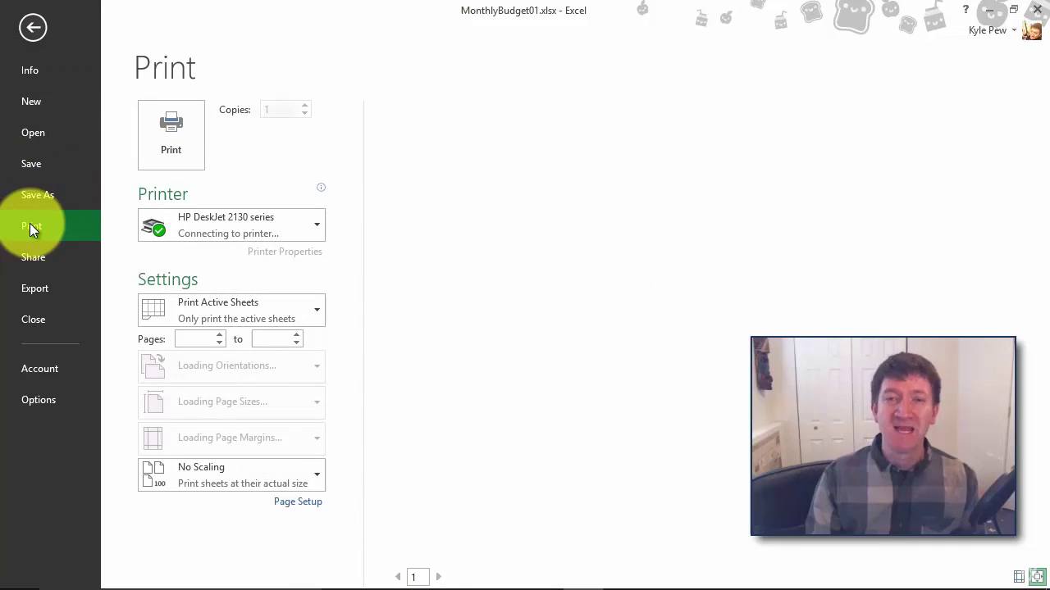